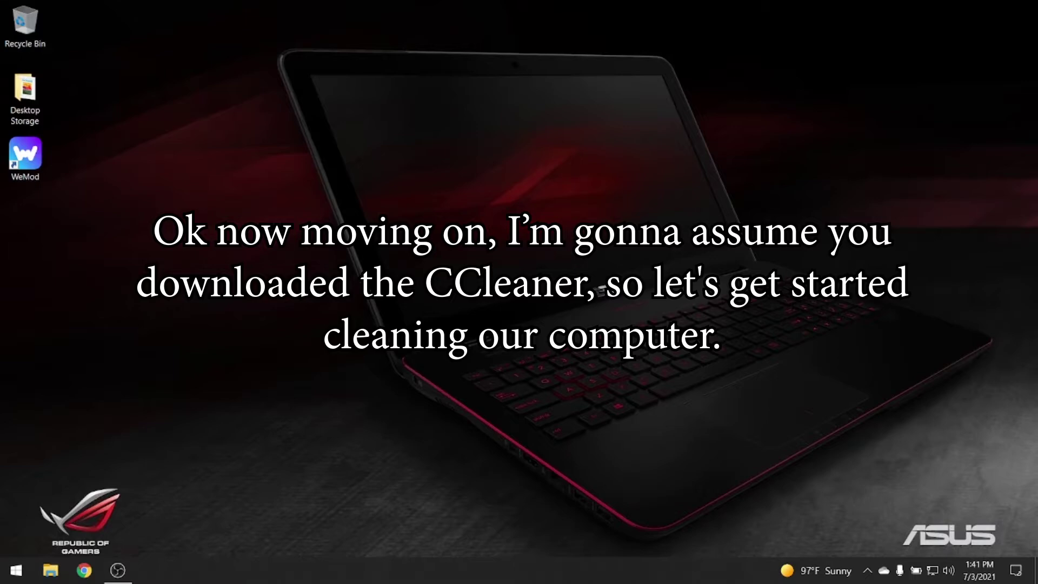
# Step: Open the user's temporary files folder by searching Windows for %temp%, and place its window lower on the desktop
pyautogui.click(19, 576)
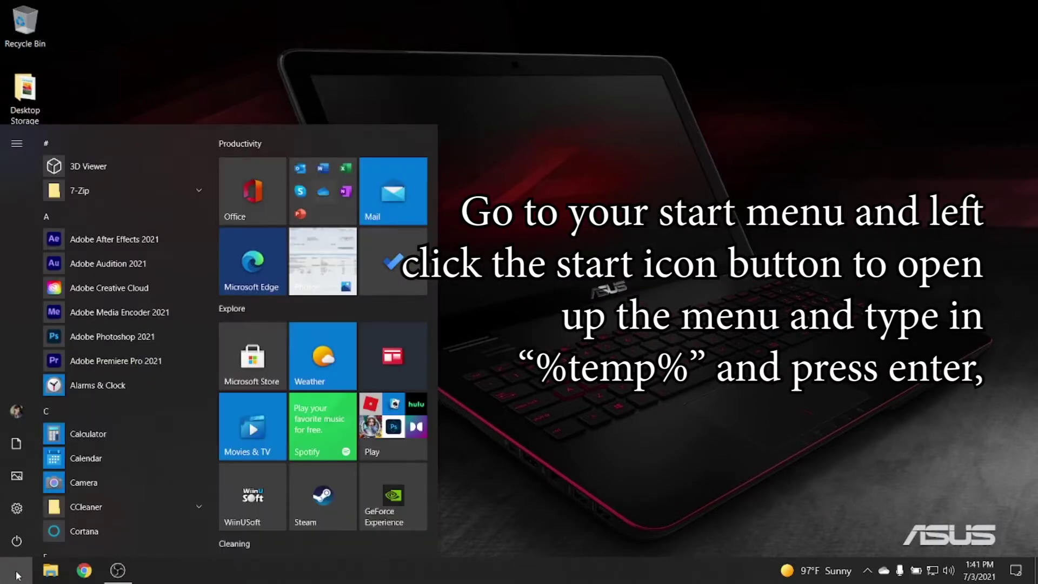
pyautogui.write('%tem')
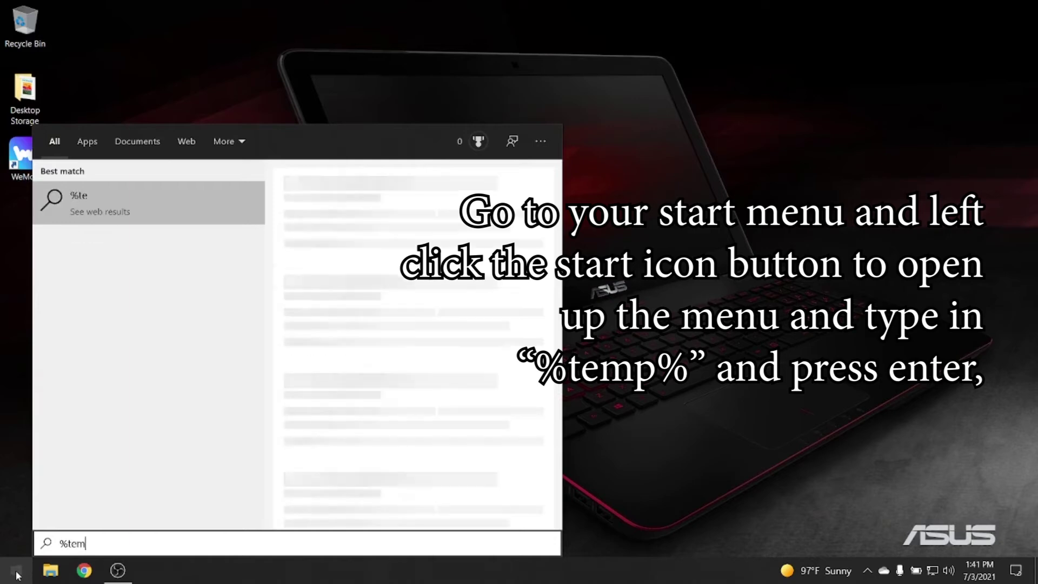
pyautogui.write('p%')
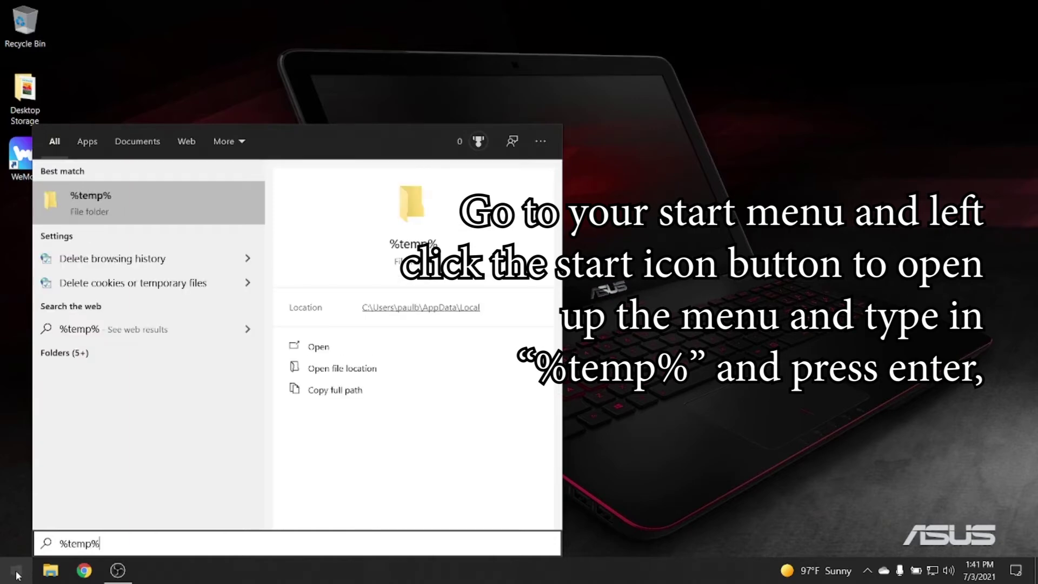
pyautogui.press('Return')
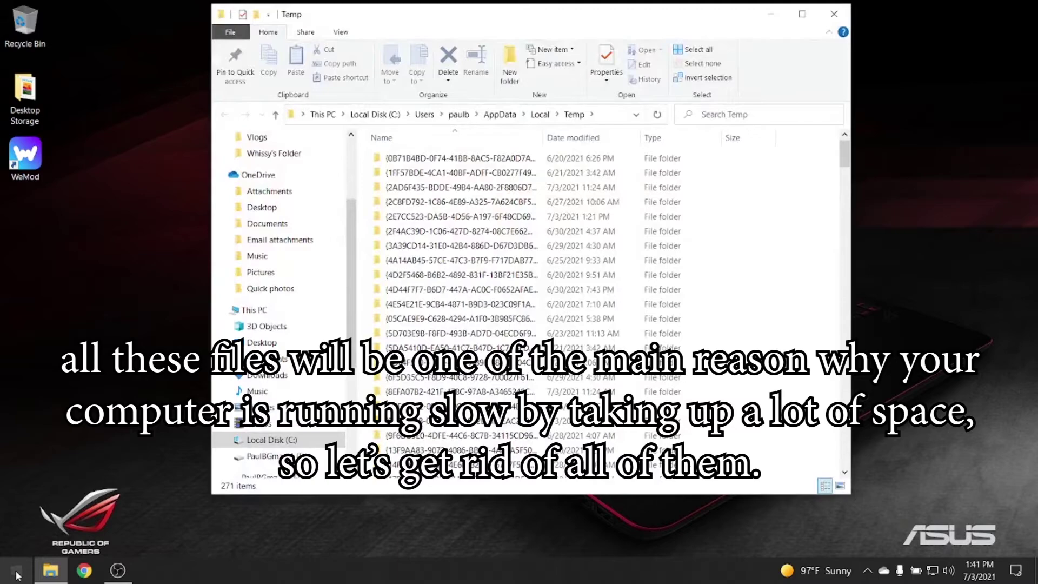
pyautogui.moveTo(504, 16); pyautogui.dragTo(504, 49)
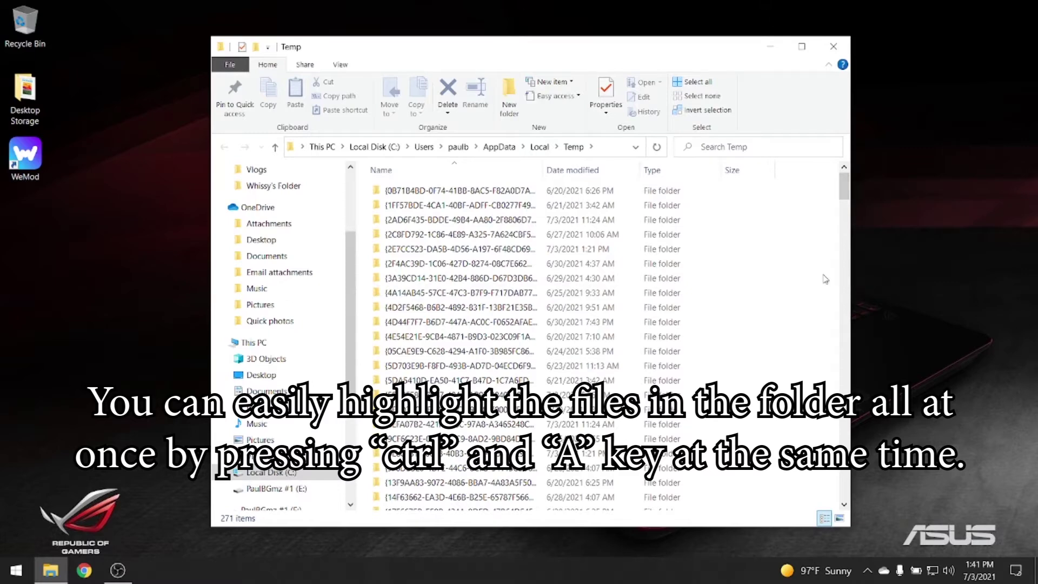
# Step: Delete everything in the Temp folder, skipping all items in use and granting administrator permission for all protected ones
pyautogui.hotkey('ctrl', 'a')
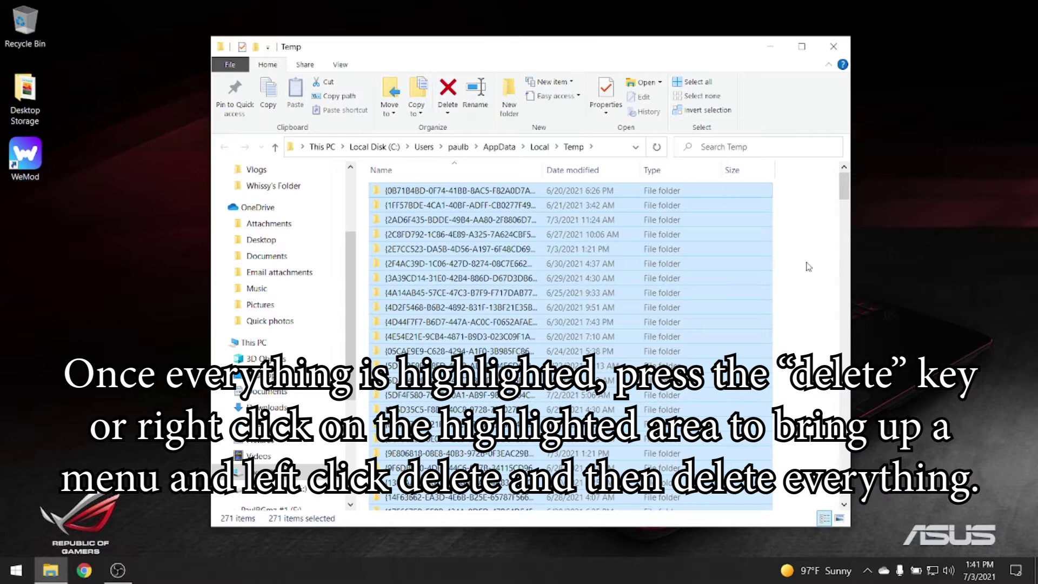
pyautogui.press('Delete')
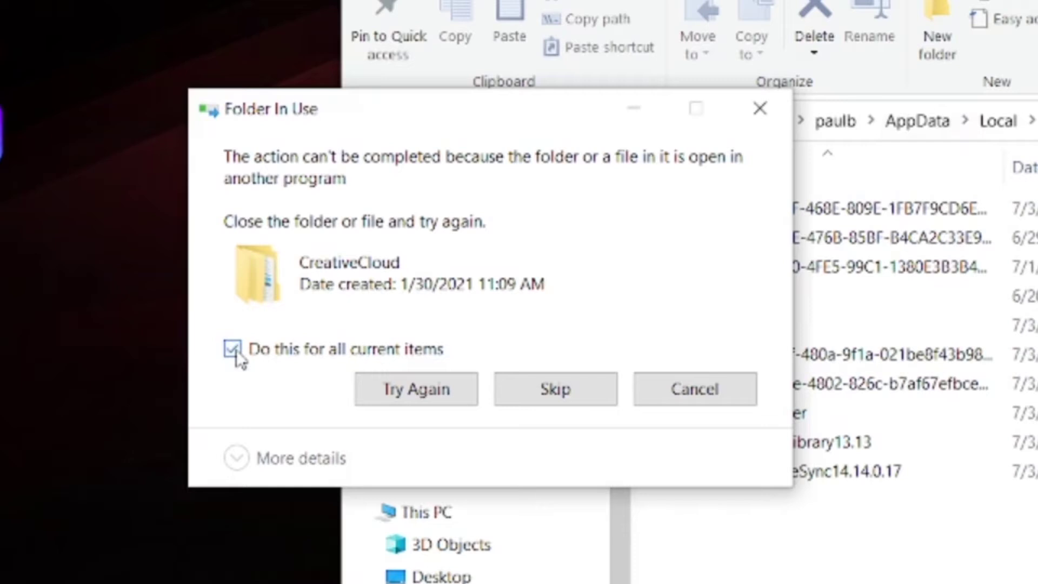
pyautogui.click(575, 393)
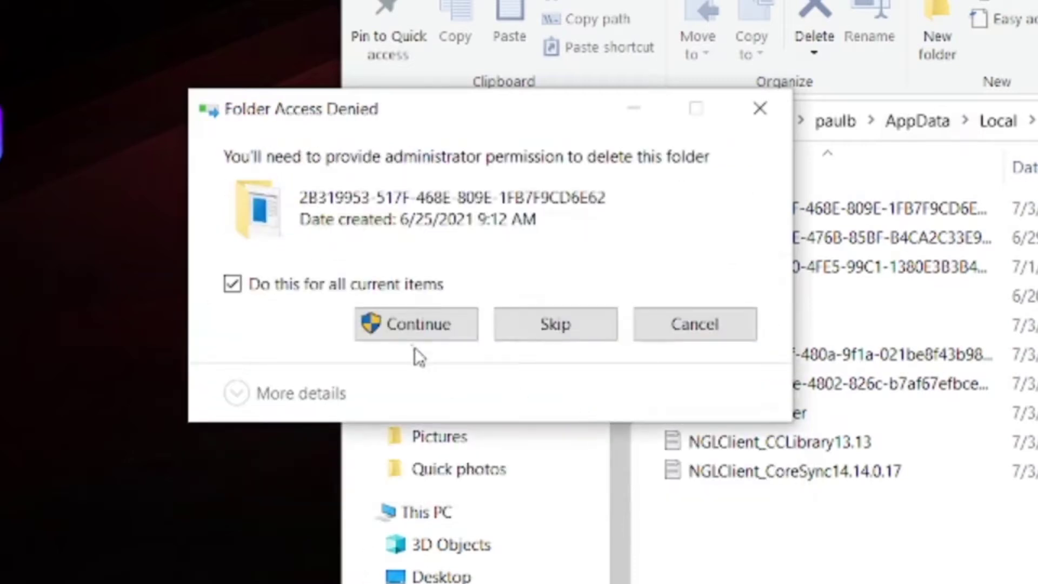
pyautogui.click(379, 335)
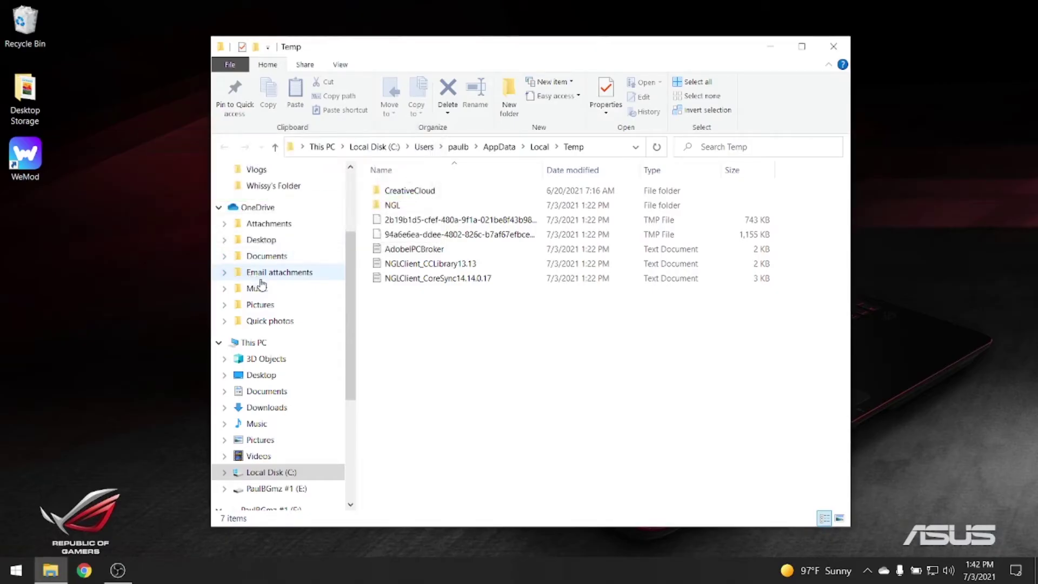
# Step: Empty the Recycle Bin and confirm the permanent deletion of its items
pyautogui.rightClick(30, 24)
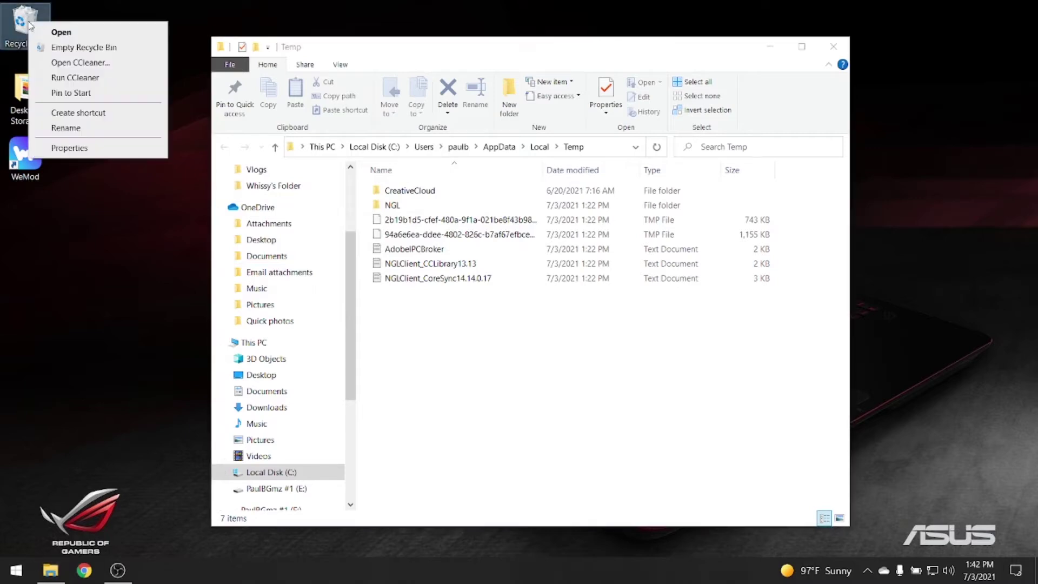
pyautogui.click(85, 48)
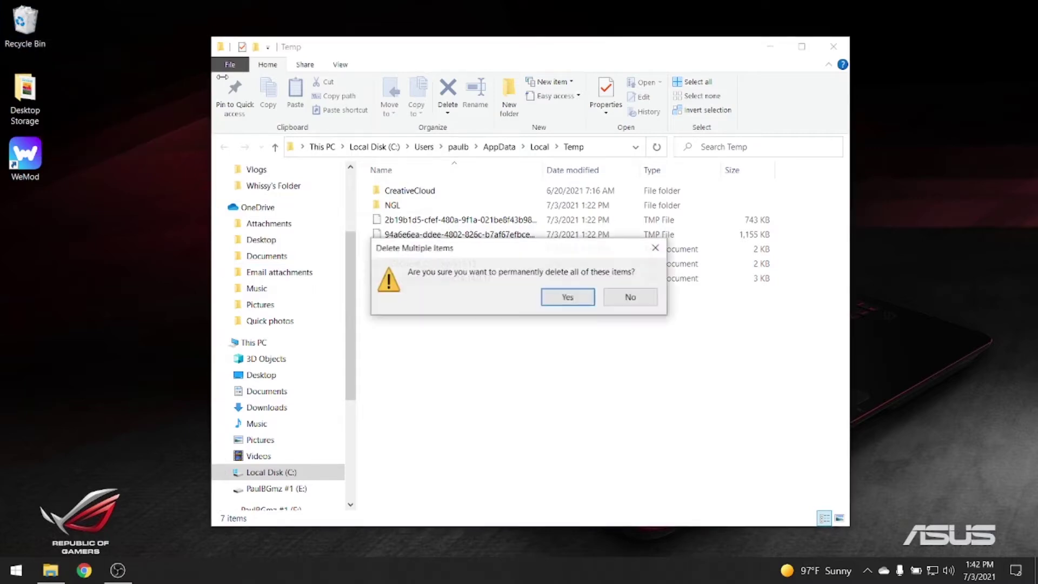
pyautogui.click(572, 301)
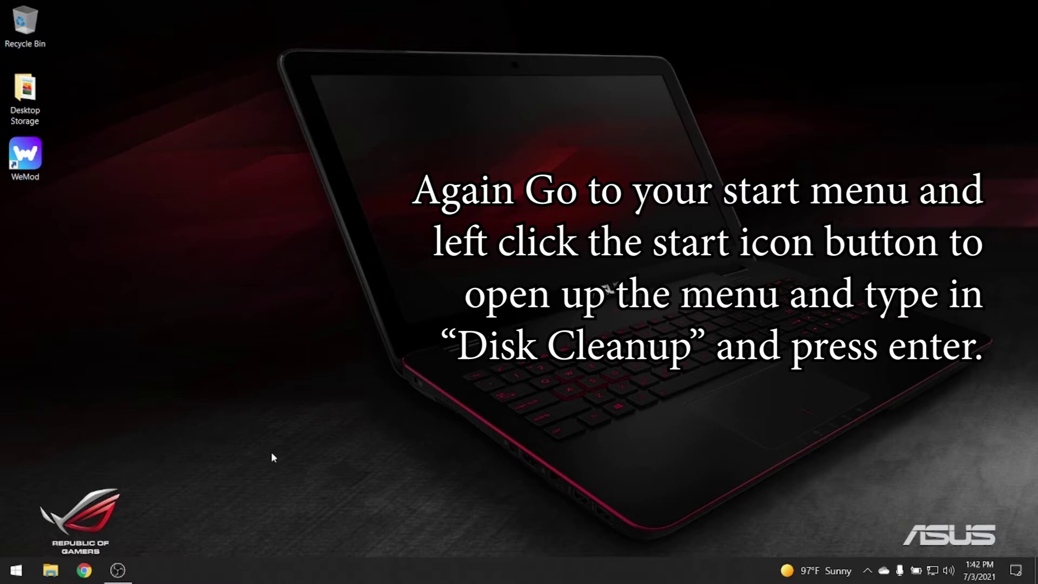
# Step: Find and launch Disk Cleanup, and choose the C: drive for cleaning
pyautogui.click(21, 578)
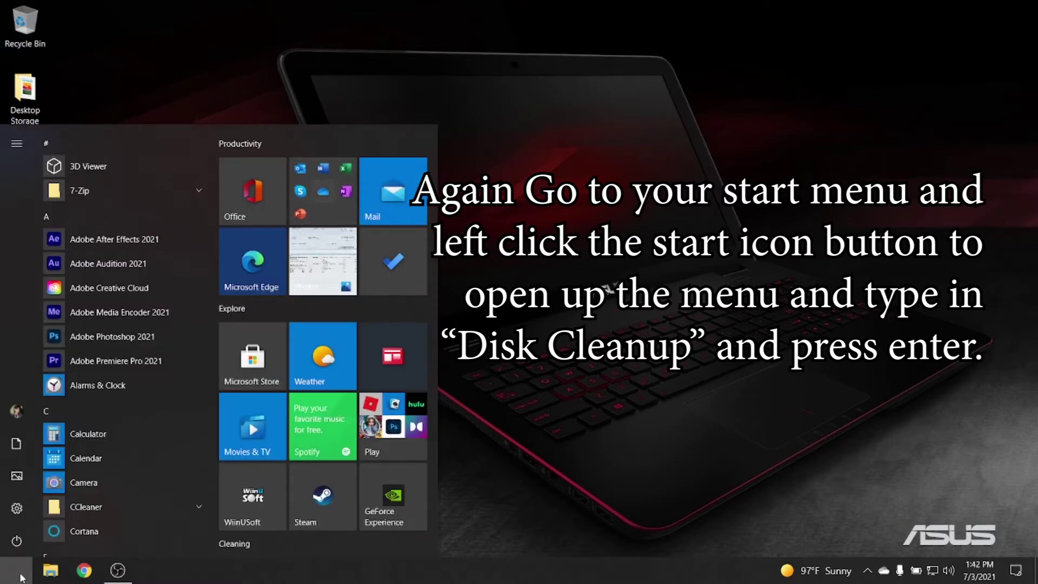
pyautogui.write('disk')
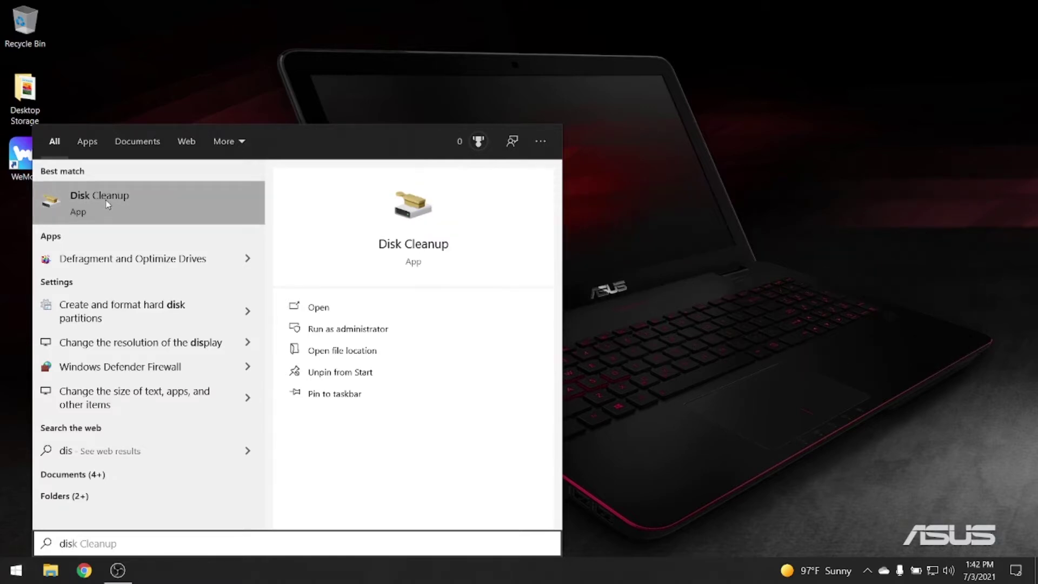
pyautogui.click(107, 203)
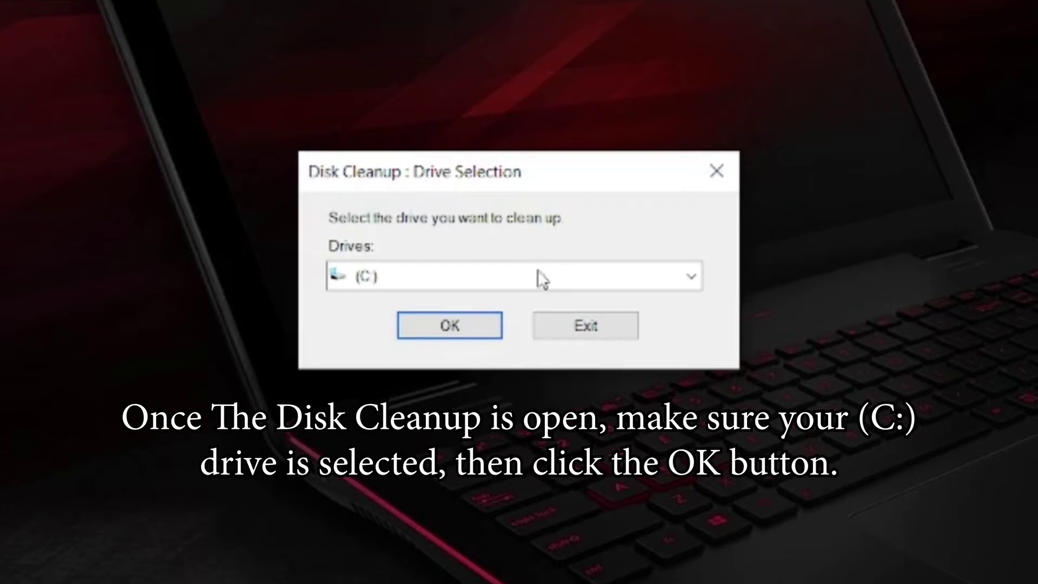
pyautogui.click(447, 335)
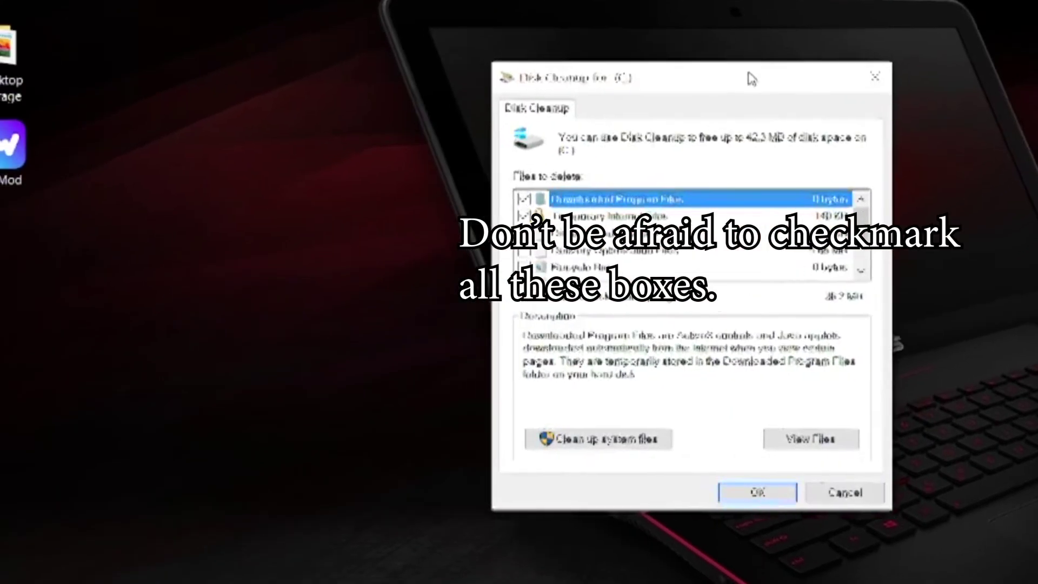
# Step: Mark every file category for deletion, including DirectX Shader Cache, Delivery Optimization Files, Recycle Bin and Temporary files, and permanently delete the files
pyautogui.click(565, 234)
pyautogui.click(566, 250)
pyautogui.click(566, 268)
pyautogui.scroll(-1, 608, 271)
pyautogui.click(566, 250)
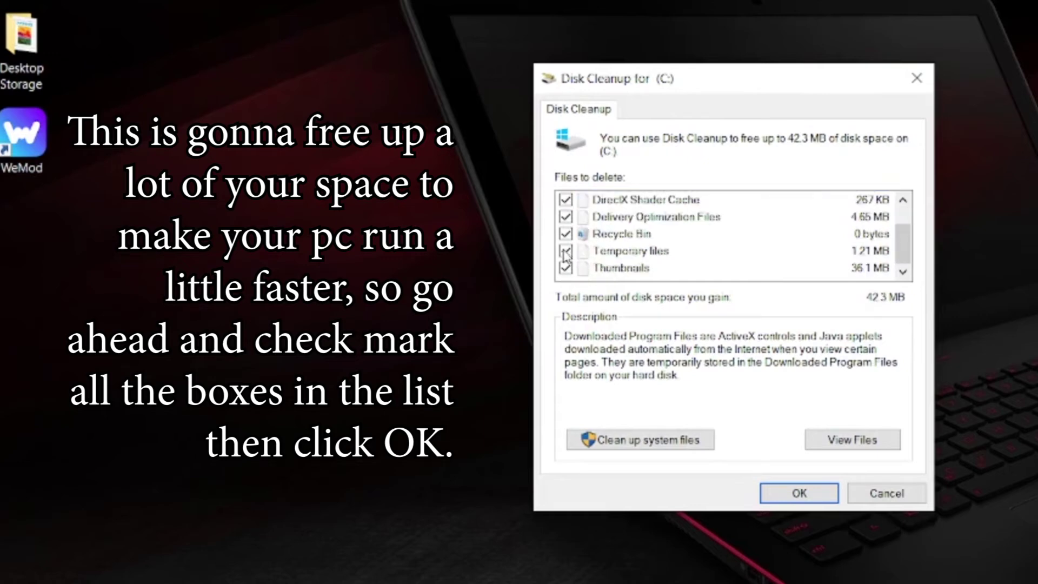
pyautogui.scroll(1, 662, 246)
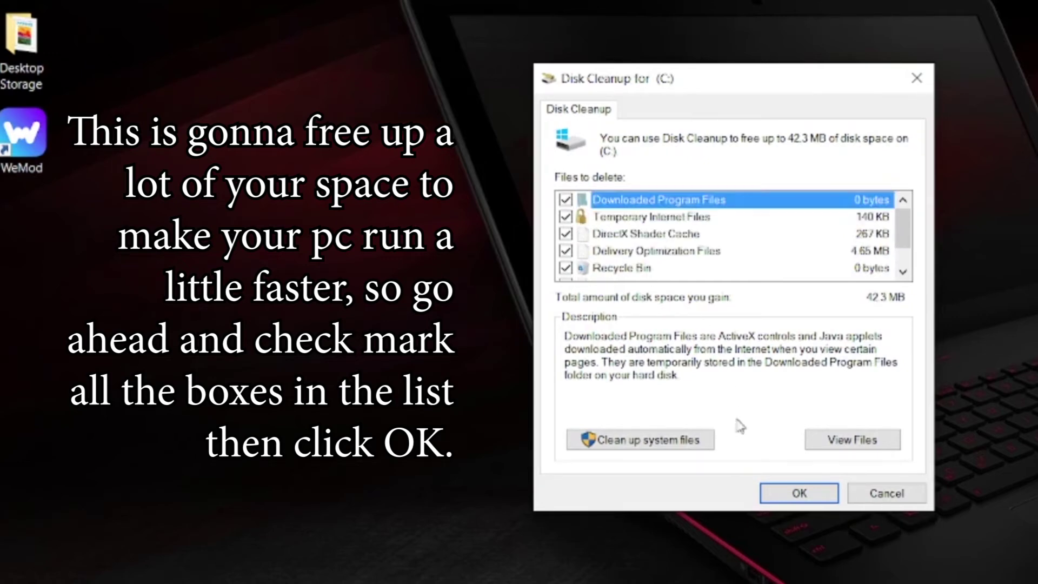
pyautogui.click(830, 499)
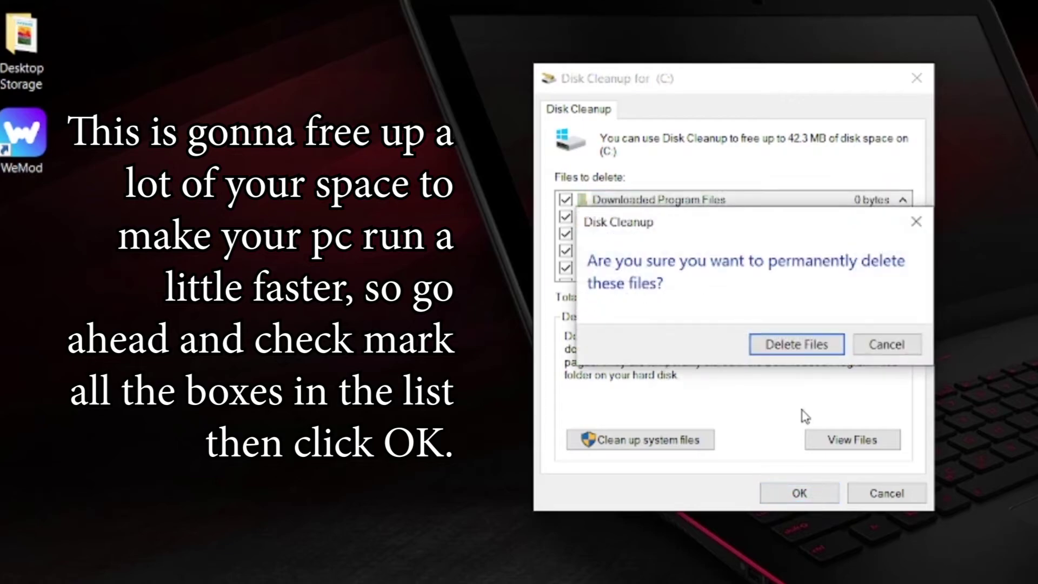
pyautogui.click(797, 345)
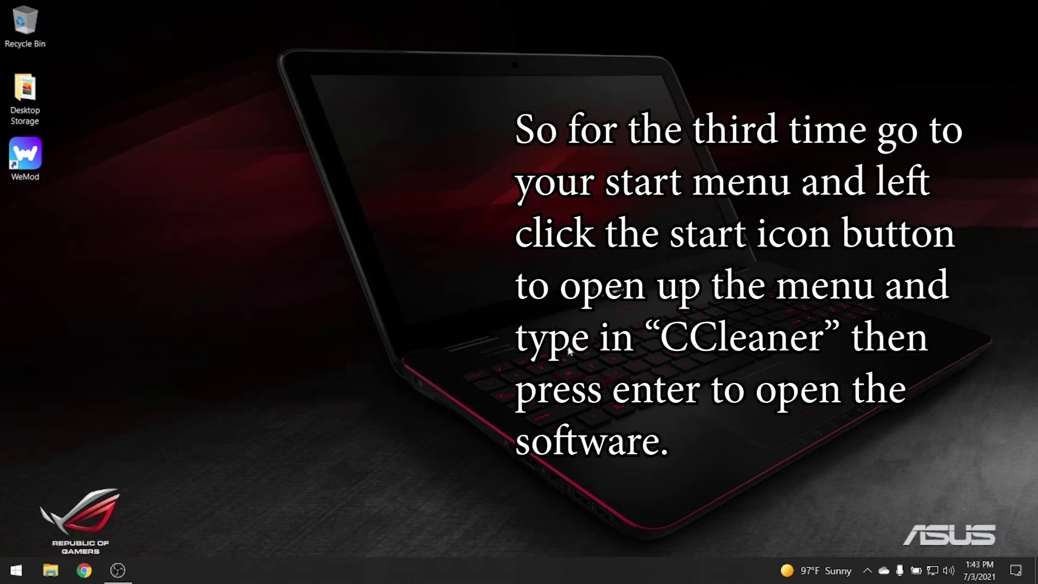
# Step: Find and launch CCleaner, and go to its Custom Clean section
pyautogui.click(19, 579)
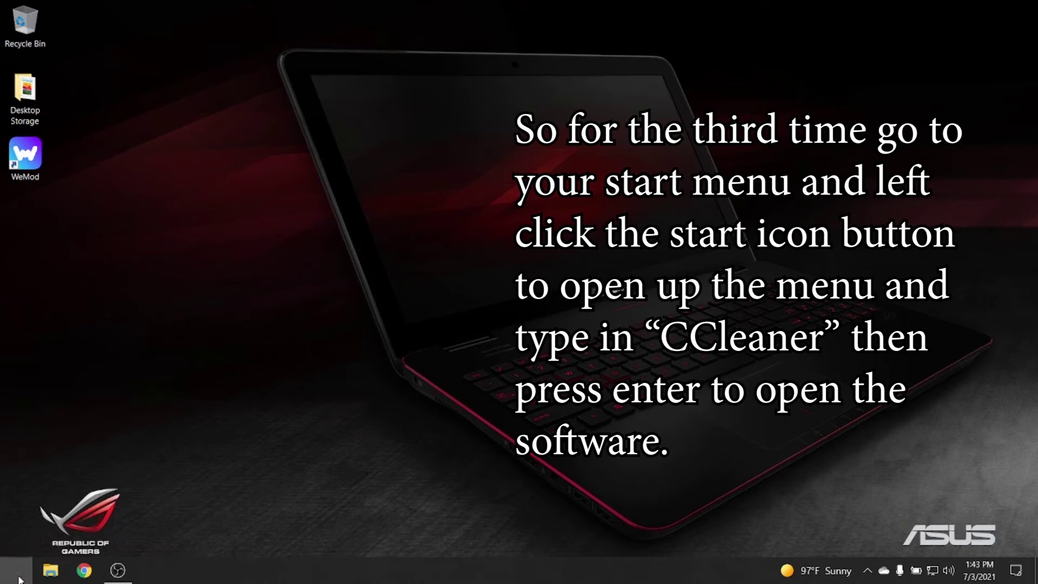
pyautogui.write('cc')
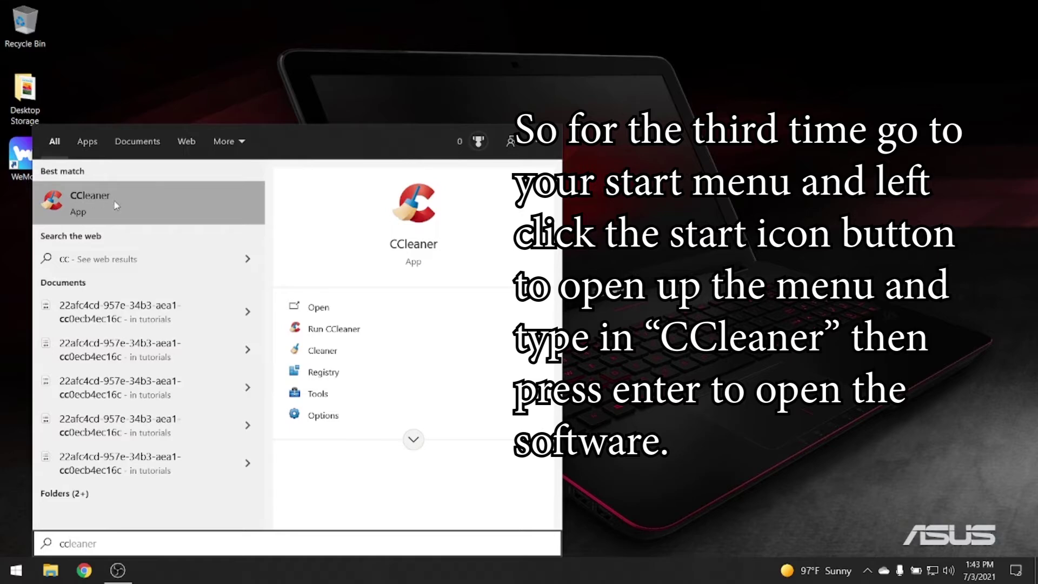
pyautogui.click(115, 204)
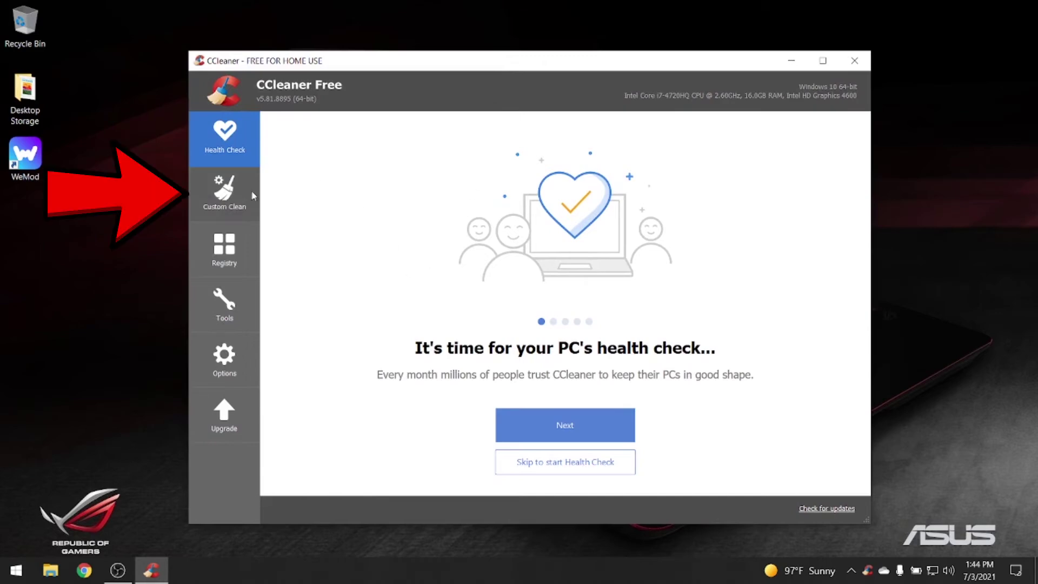
pyautogui.click(208, 204)
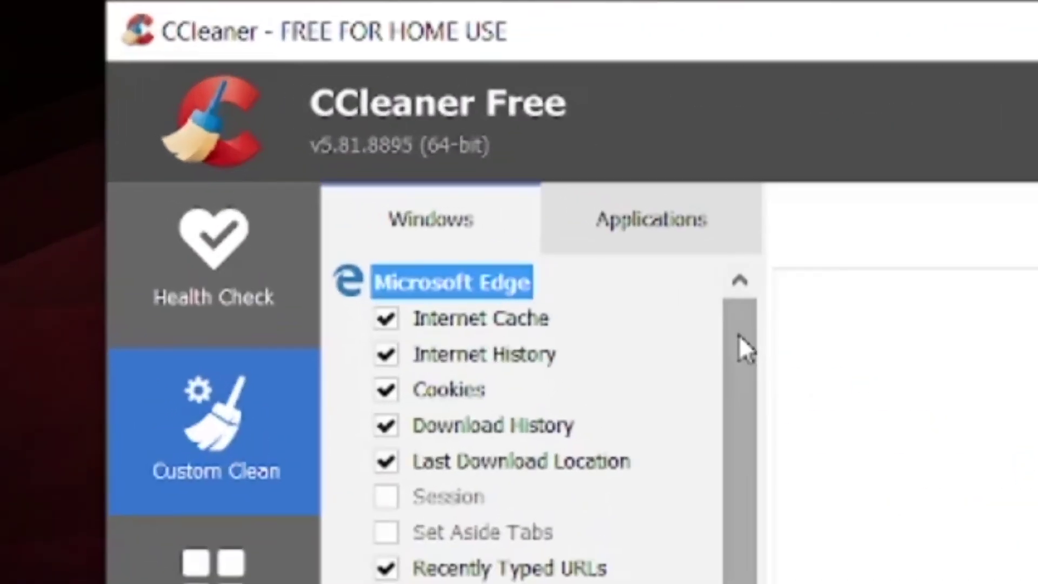
# Step: Review the default cleaning selections for both Windows and Applications without changing them
pyautogui.moveTo(738, 335); pyautogui.dragTo(736, 583)
pyautogui.scroll(10, 739, 581)
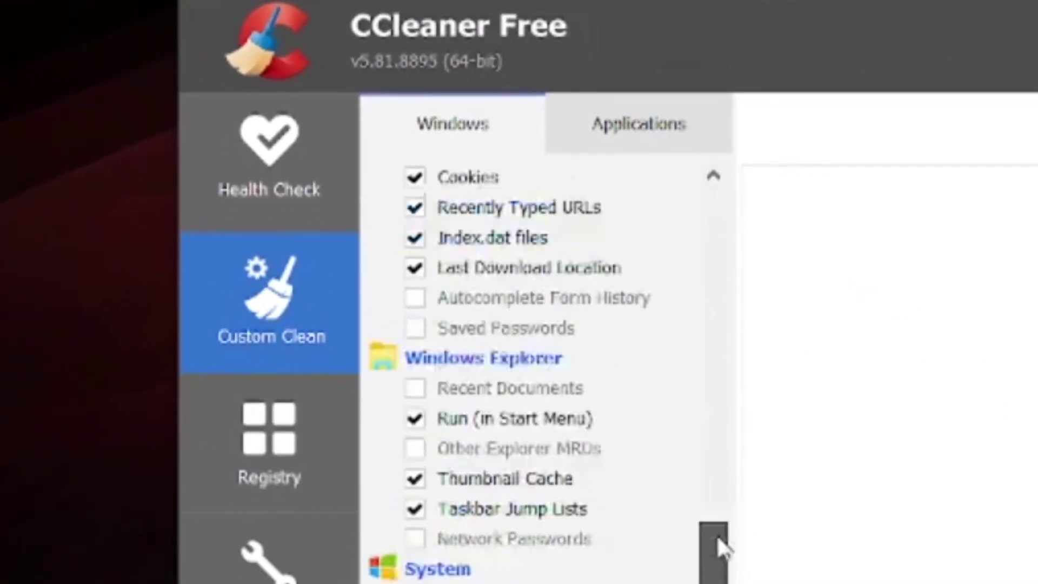
pyautogui.click(592, 219)
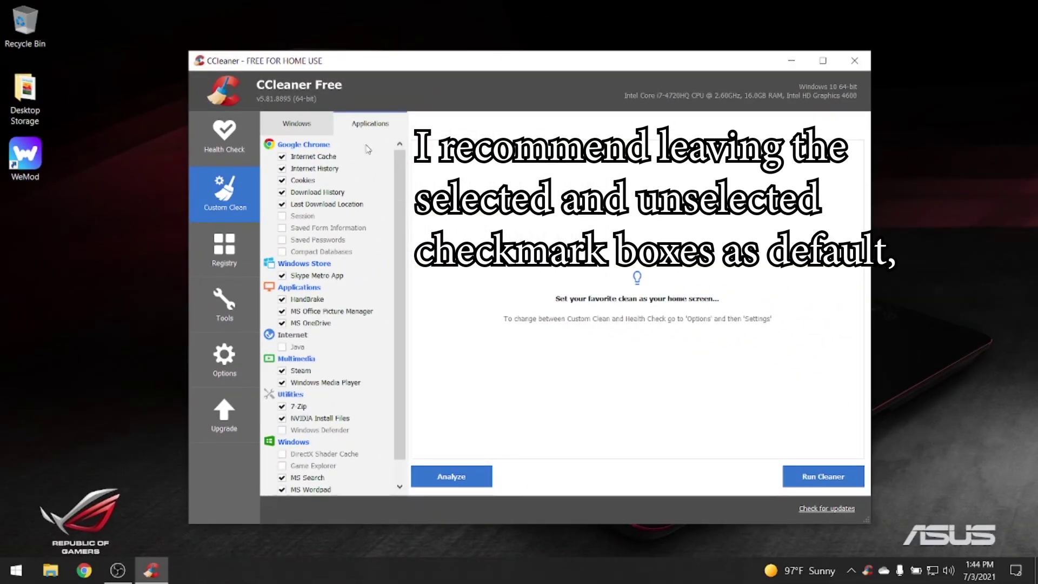
pyautogui.click(296, 127)
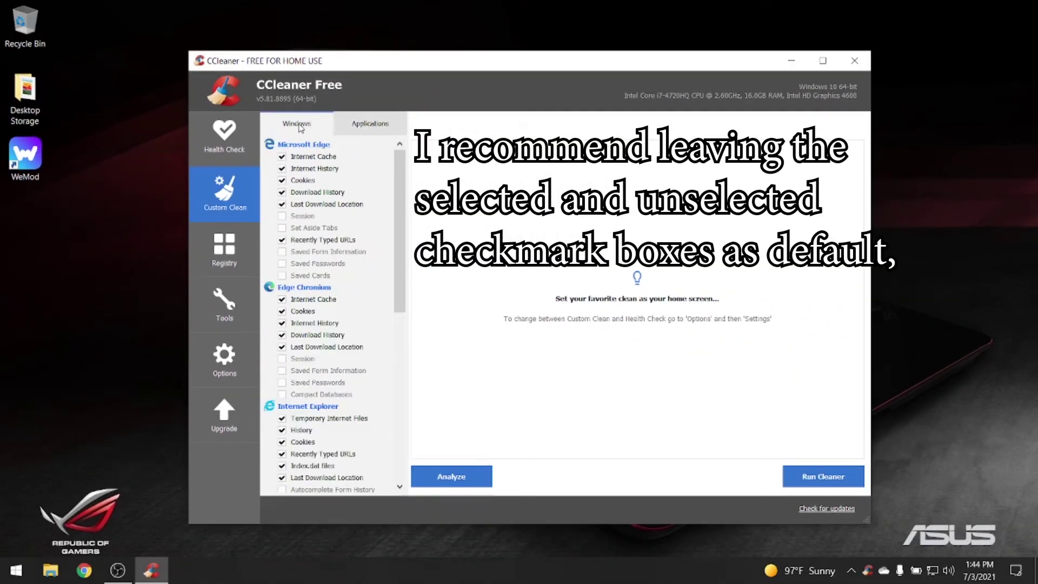
pyautogui.click(372, 124)
pyautogui.moveTo(399, 176); pyautogui.dragTo(399, 195)
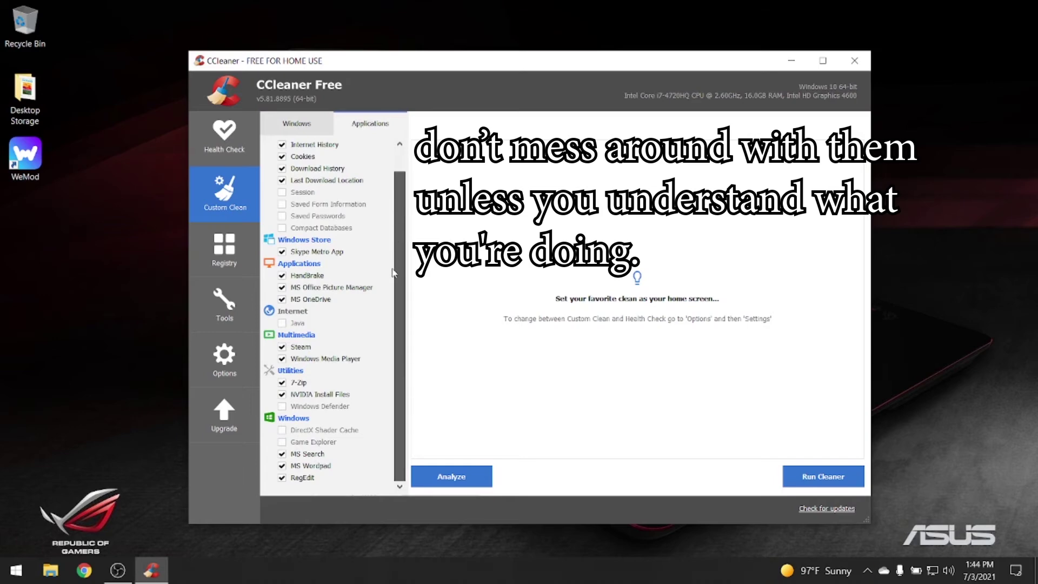
pyautogui.click(278, 324)
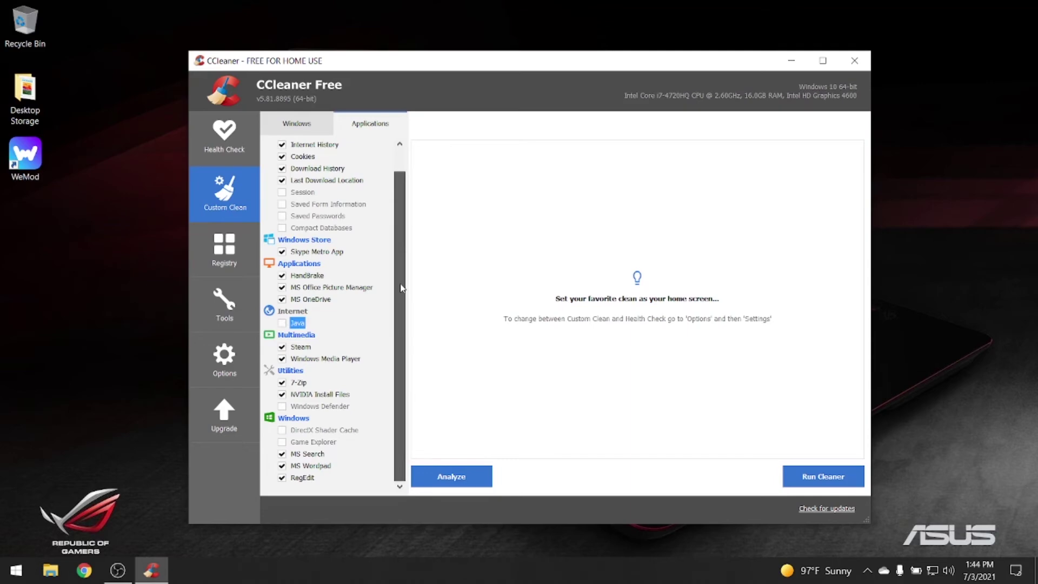
pyautogui.scroll(2, 401, 286)
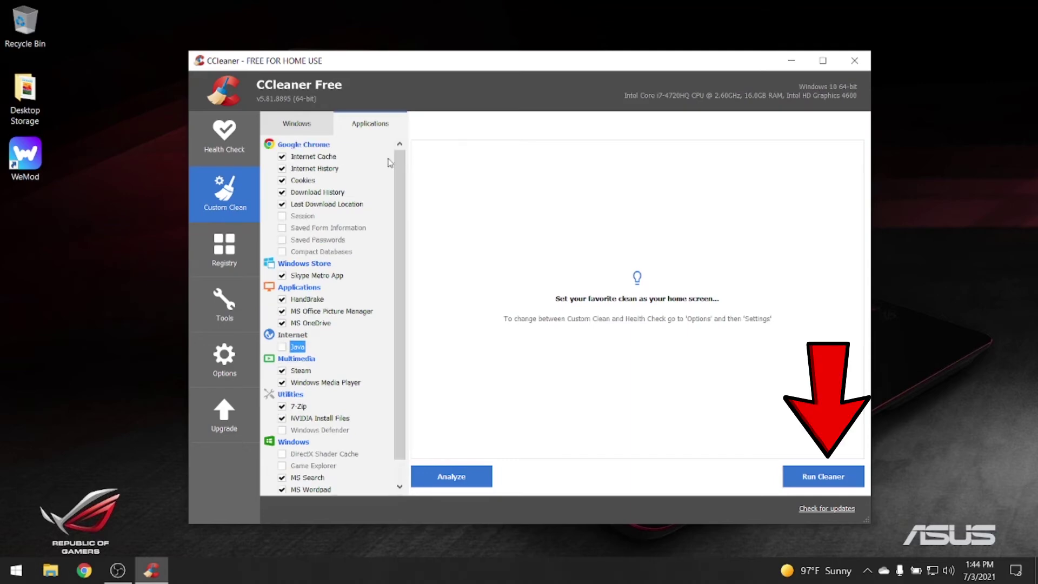
# Step: Return to the Windows cleaning list, run the cleaner with the default selections and approve deleting the selected files
pyautogui.click(297, 124)
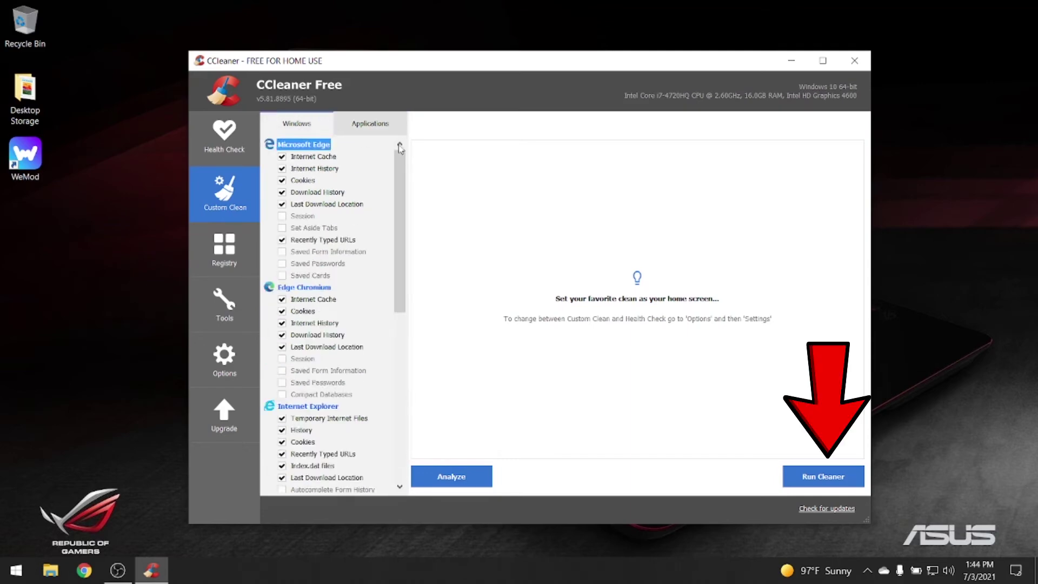
pyautogui.click(810, 481)
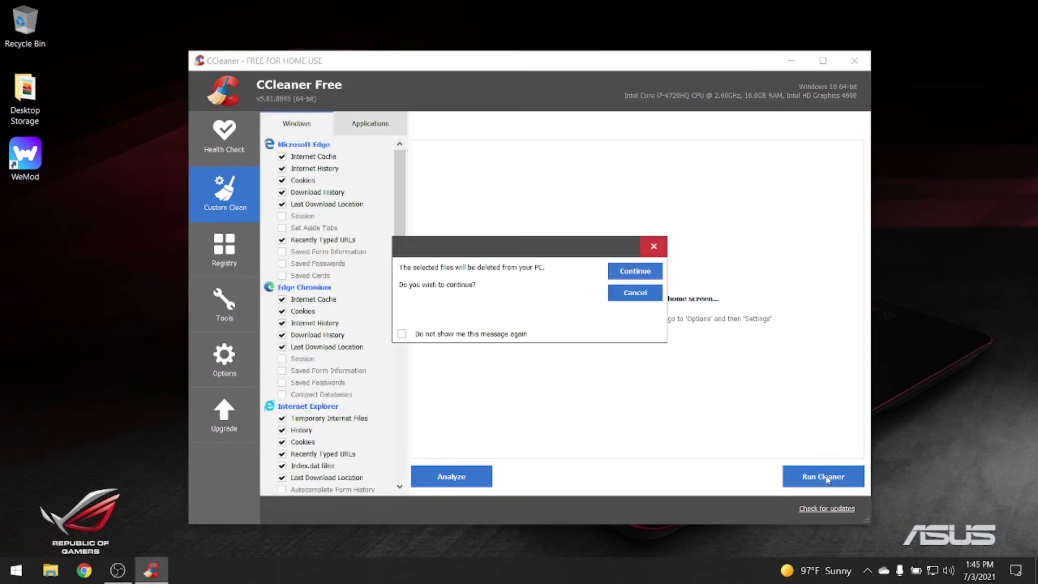
pyautogui.click(636, 272)
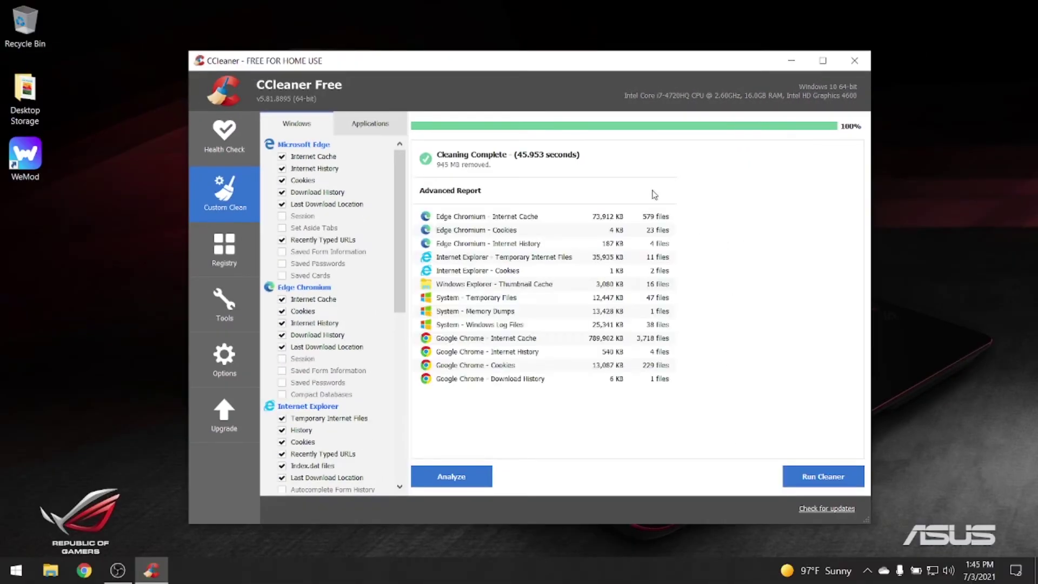
# Step: Scan the registry for issues with all Registry Cleaner categories selected
pyautogui.click(224, 249)
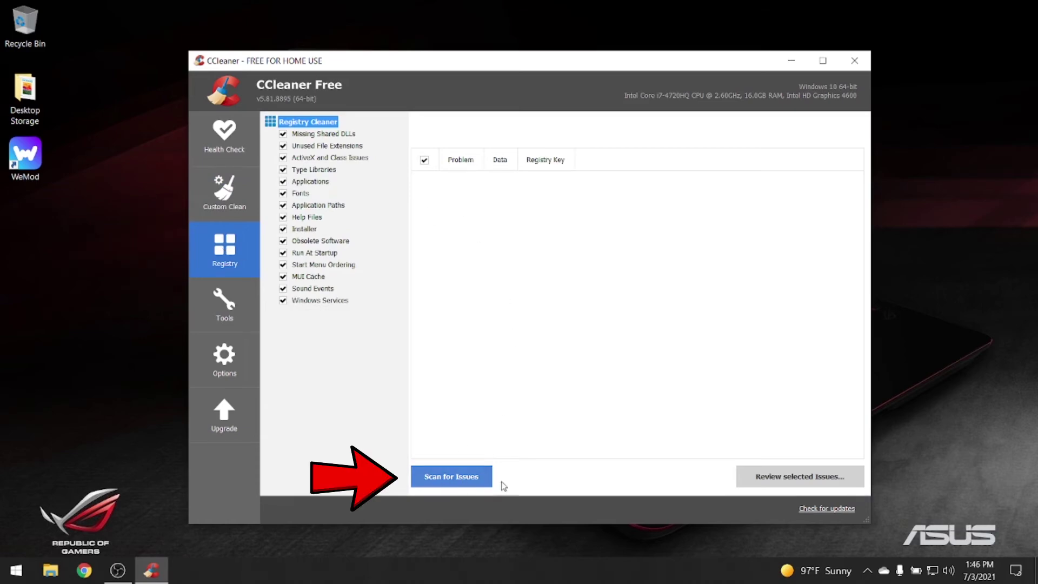
pyautogui.click(465, 481)
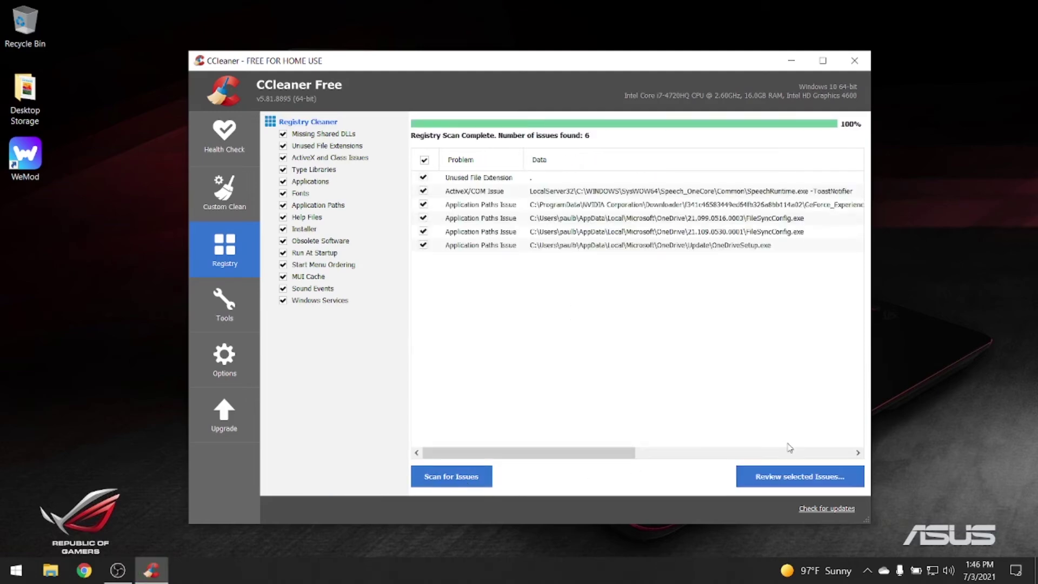
# Step: Fix all selected registry issues without backing up the registry, and rescan the registry for remaining issues
pyautogui.click(797, 478)
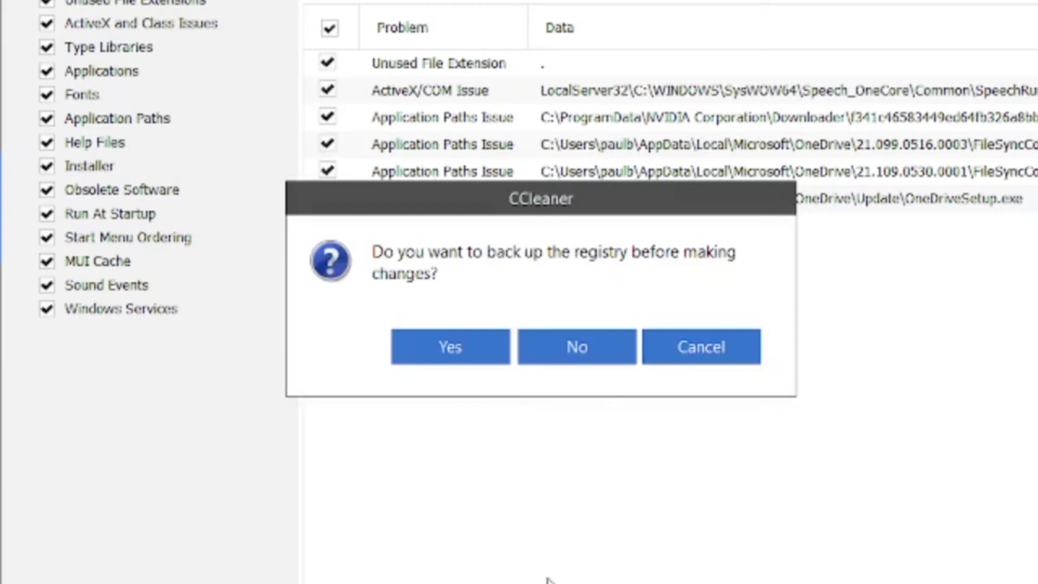
pyautogui.click(577, 347)
pyautogui.click(576, 423)
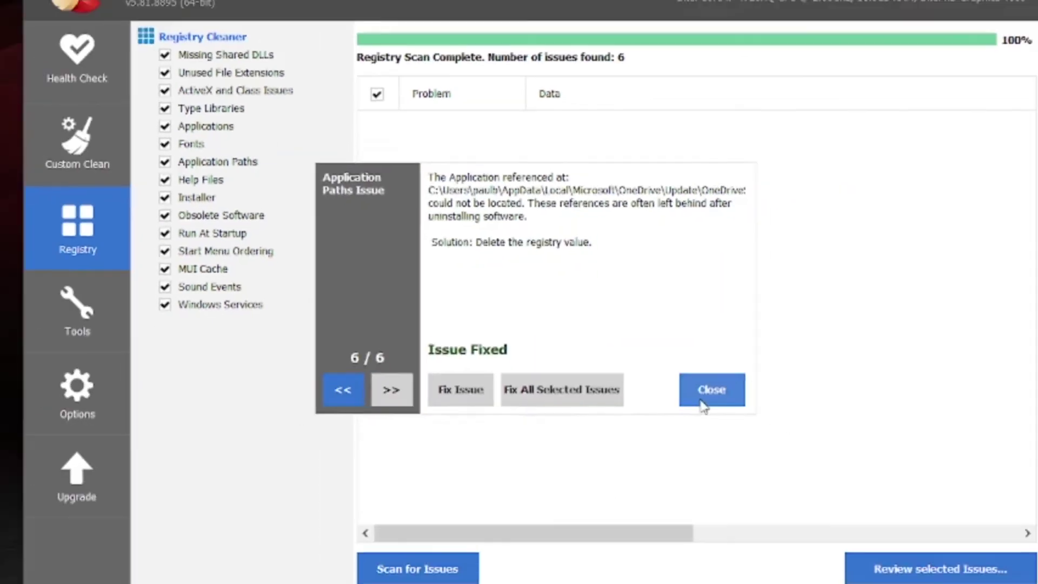
pyautogui.click(776, 422)
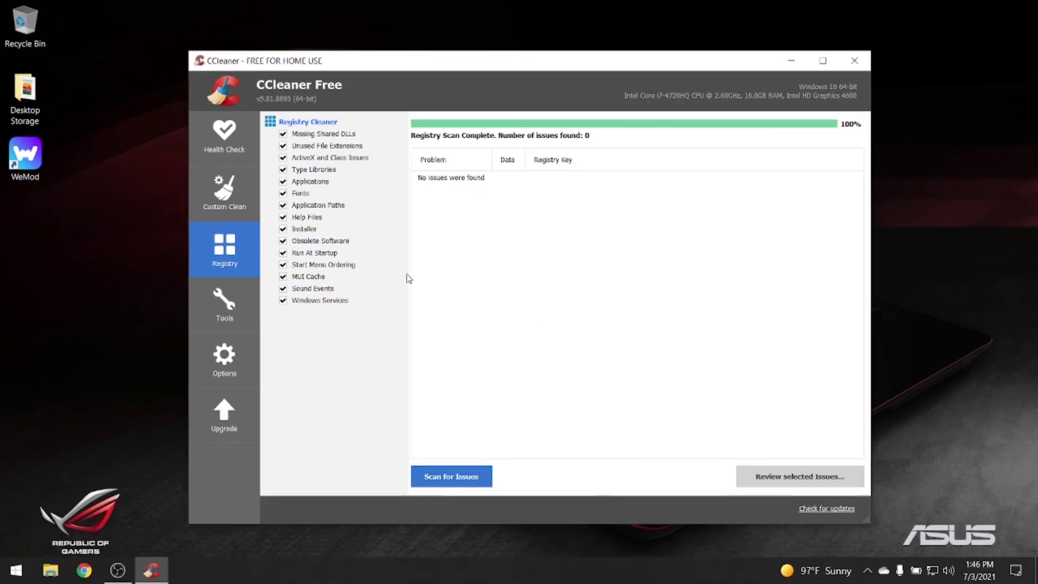
pyautogui.click(224, 303)
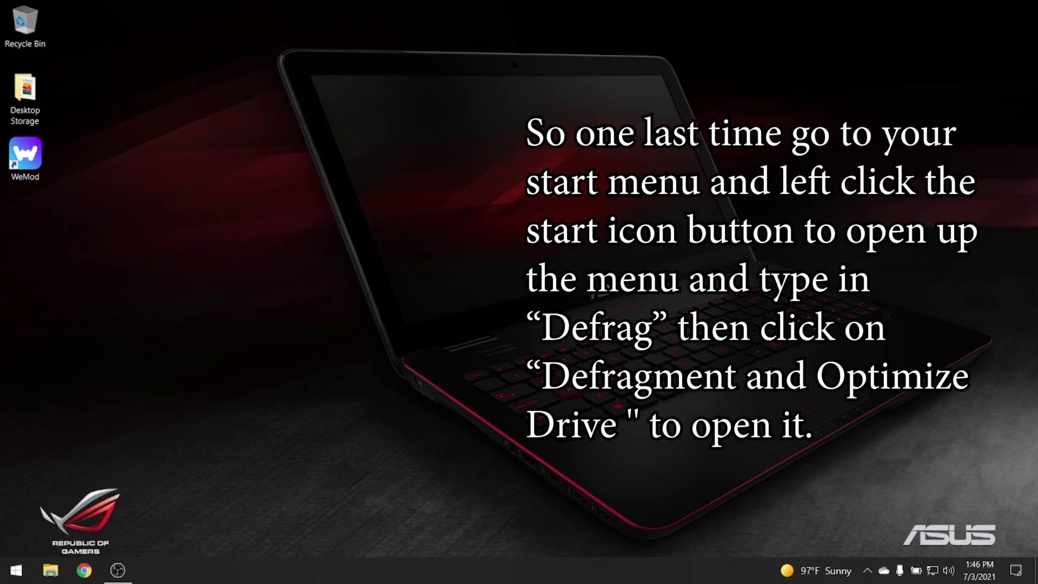
# Step: Switch to Windows' Defragment and Optimize Drives tool and start optimizing the C: drive
pyautogui.click(13, 576)
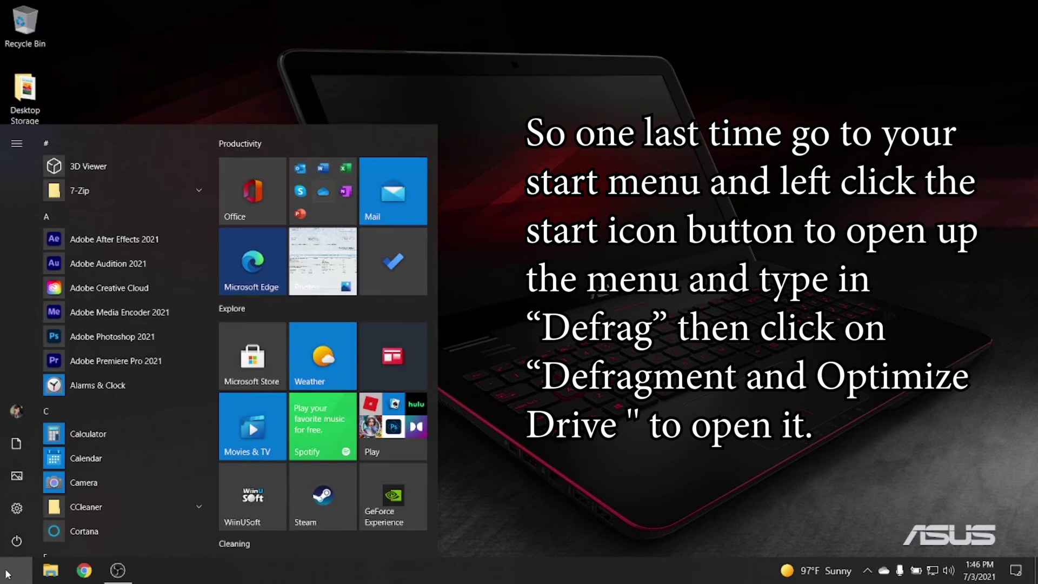
pyautogui.write('def')
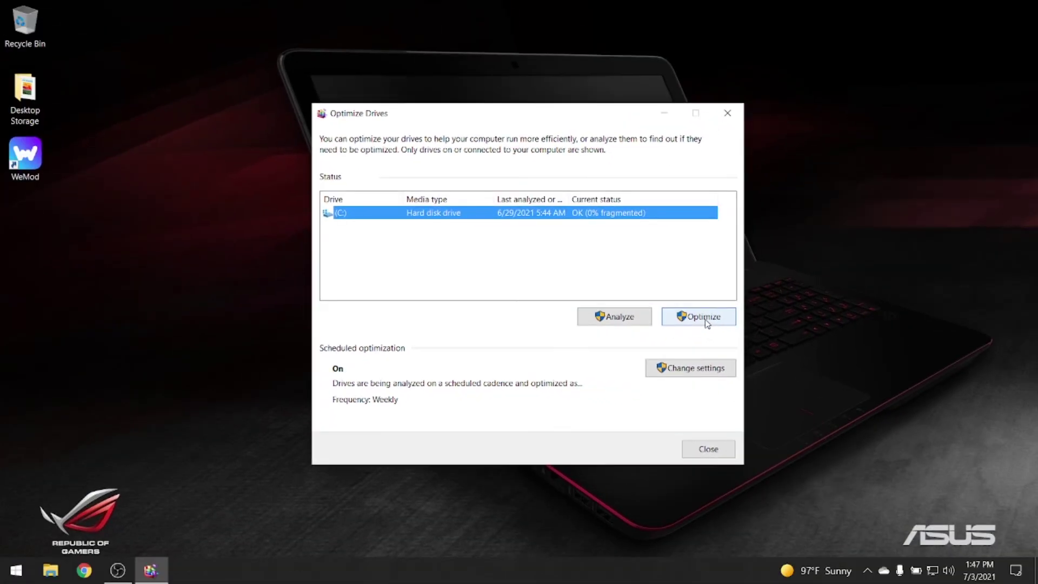
pyautogui.click(801, 337)
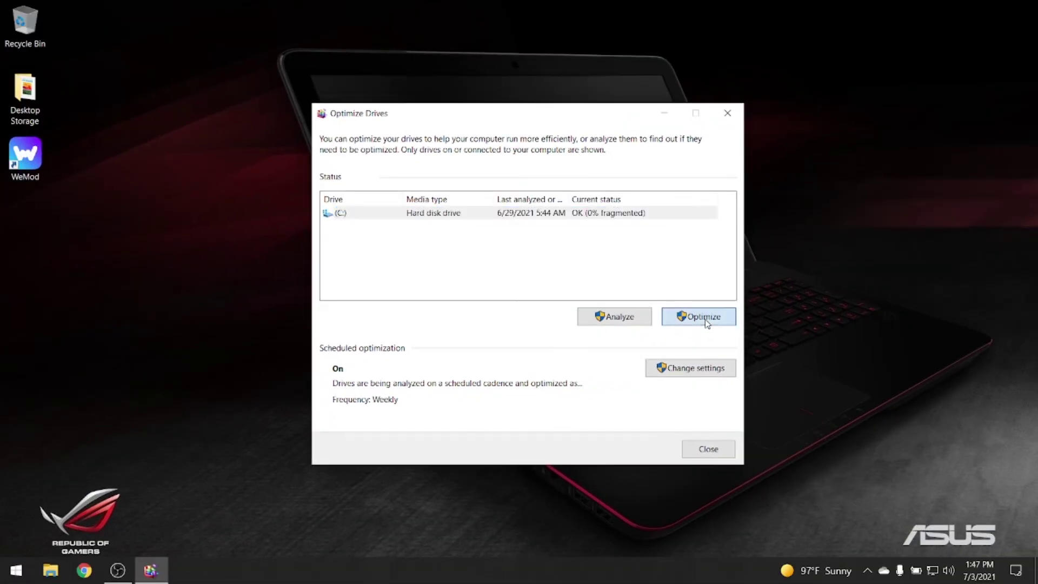